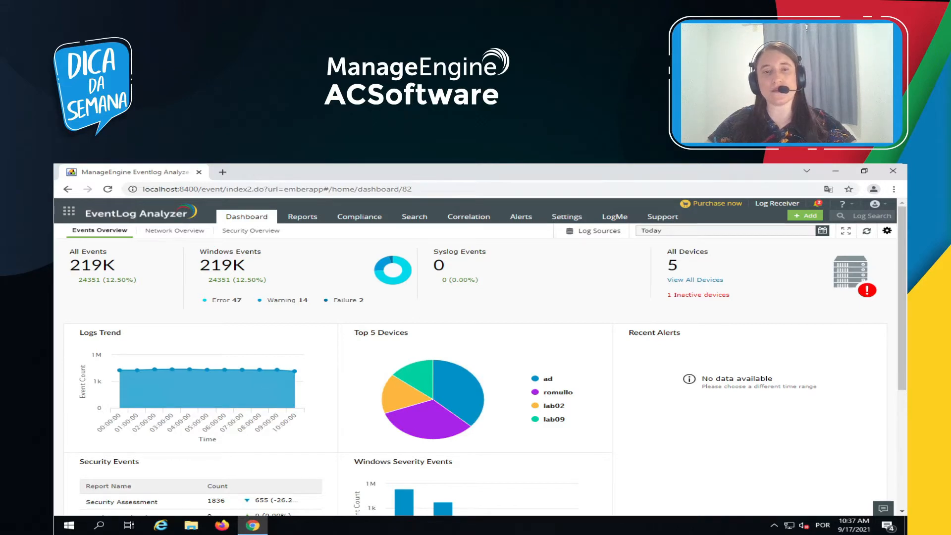
# - Review the User account threats group in the correlation reports and browse the existing rules in correlation rule management
pyautogui.click(471, 217)
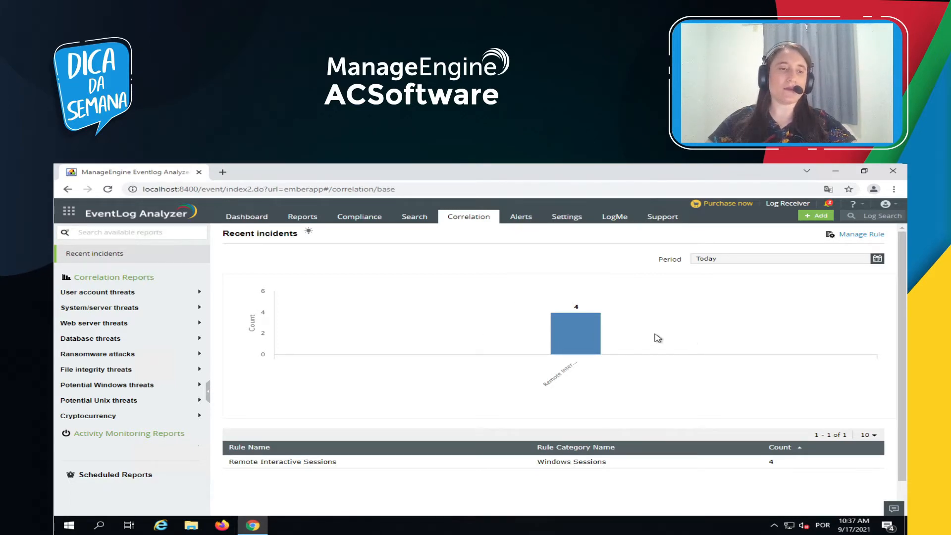
pyautogui.click(136, 295)
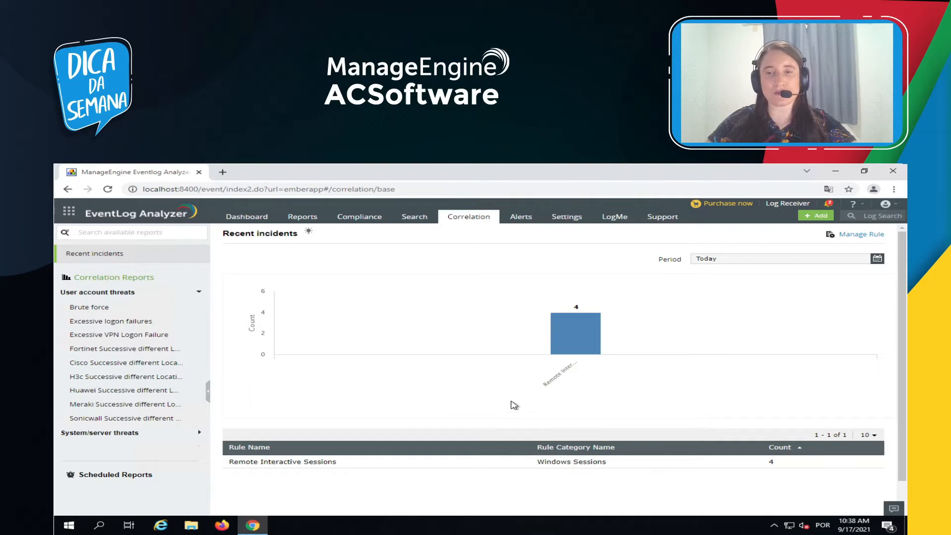
pyautogui.click(869, 240)
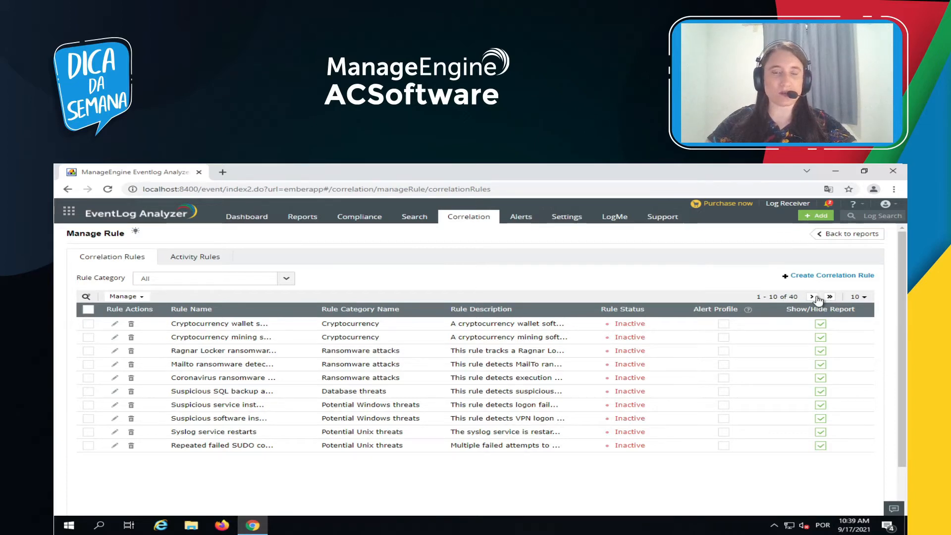
pyautogui.click(813, 297)
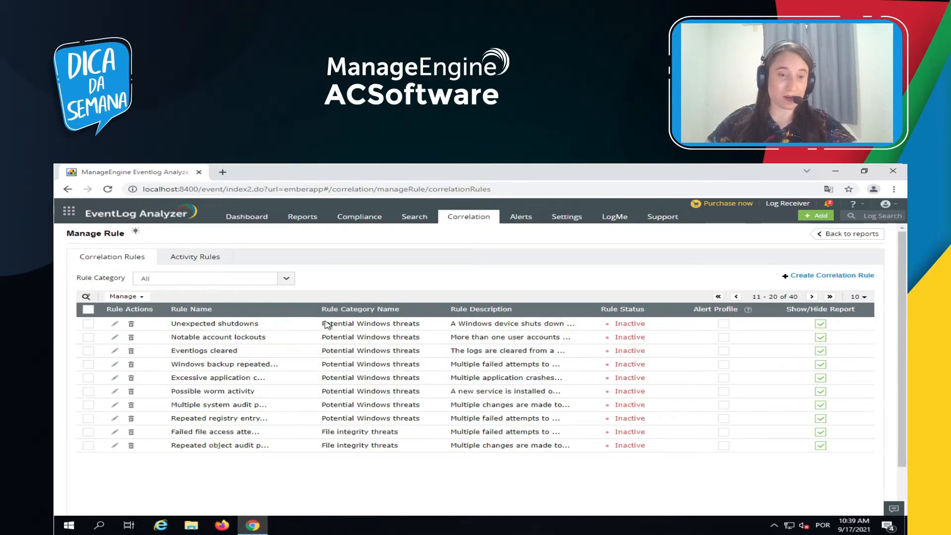
pyautogui.click(812, 297)
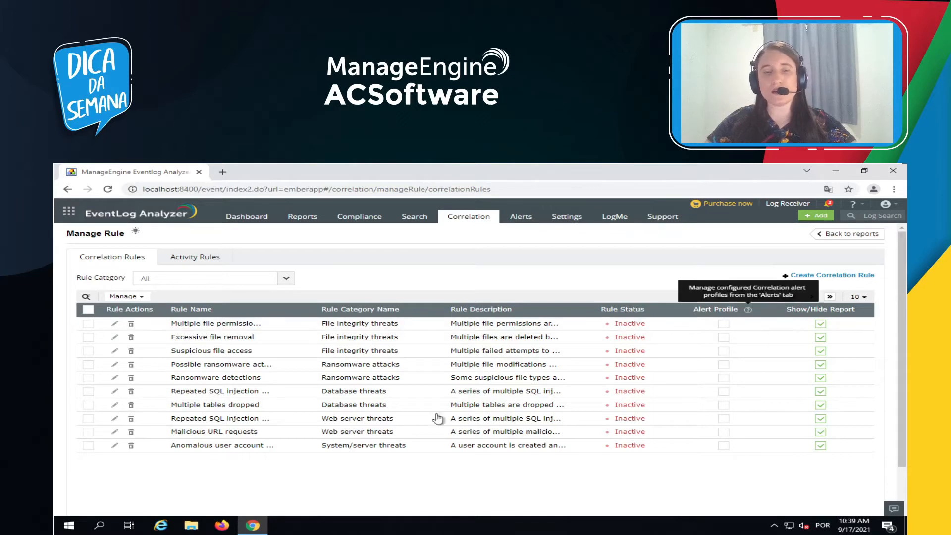
# - Start a new correlation rule and add the Failed logon event as its first action
pyautogui.click(812, 279)
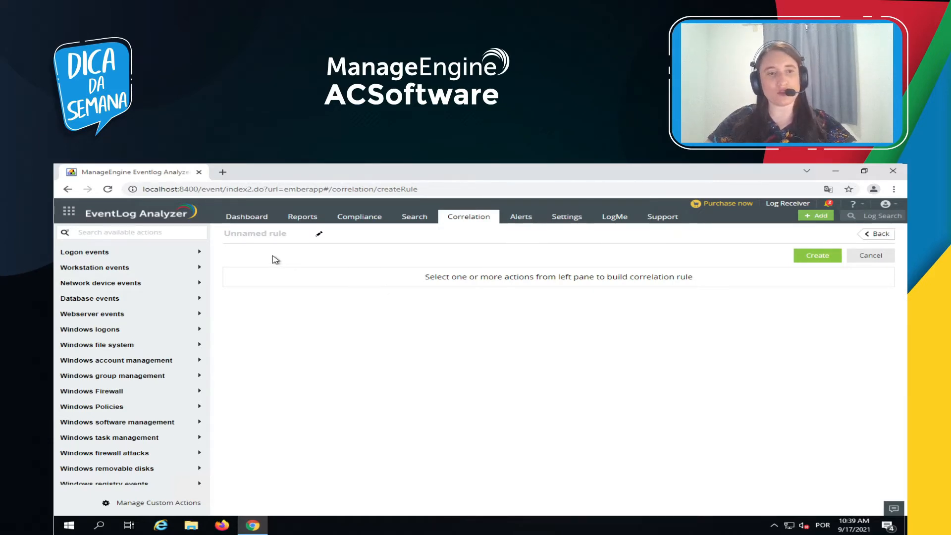
pyautogui.click(193, 257)
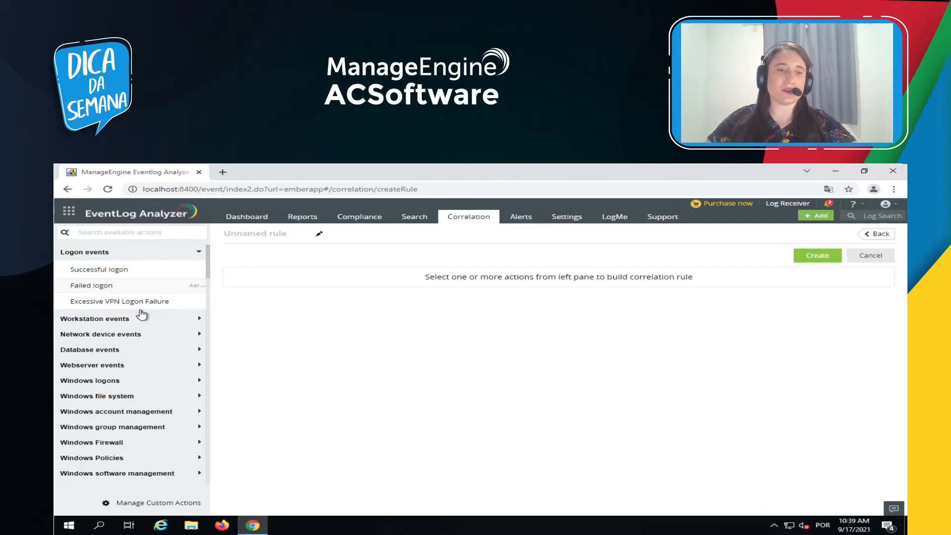
pyautogui.moveTo(113, 288); pyautogui.dragTo(399, 275)
pyautogui.click(106, 285)
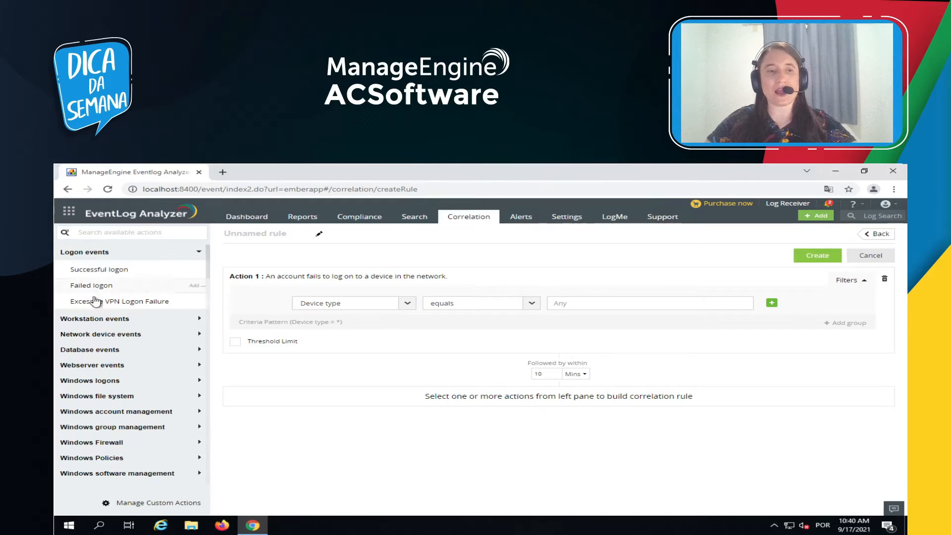
# - Filter the failed logon action to device type equals Windows
pyautogui.click(408, 304)
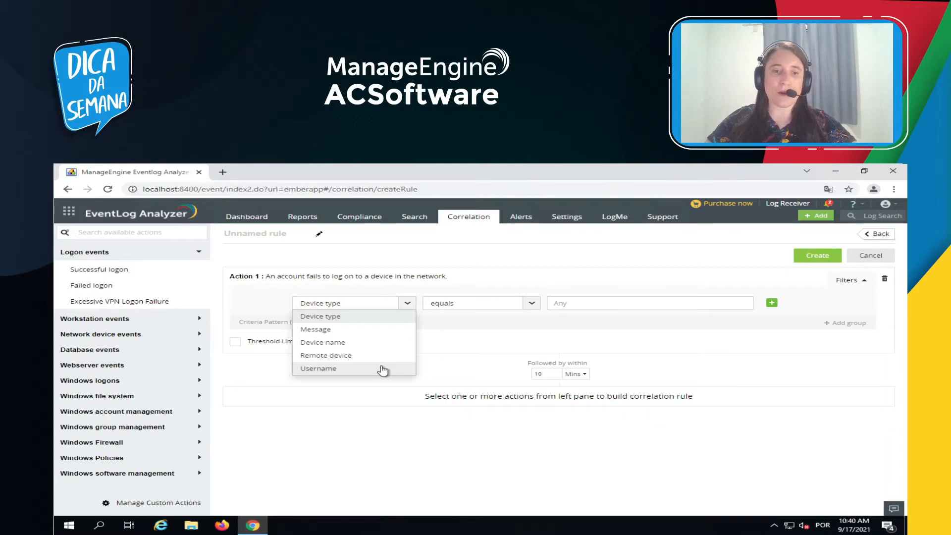
pyautogui.click(361, 317)
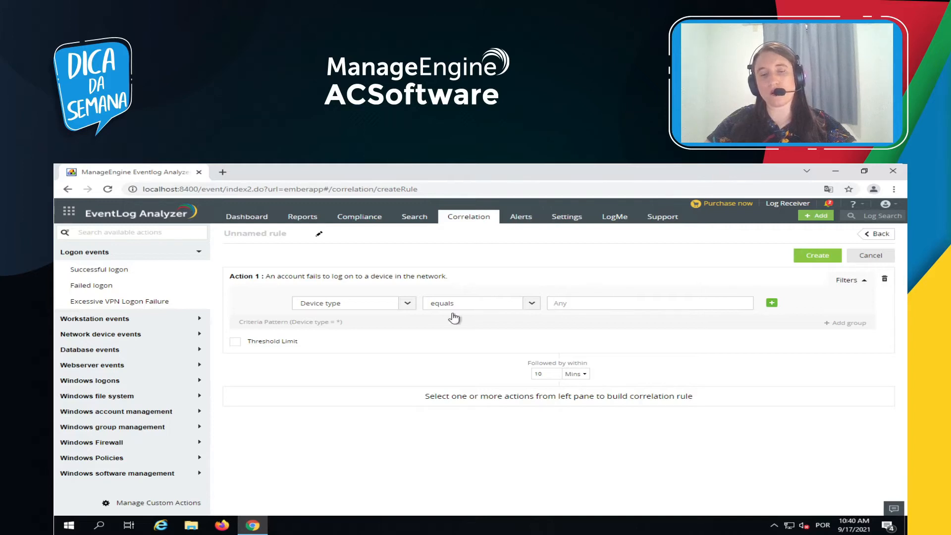
pyautogui.click(710, 304)
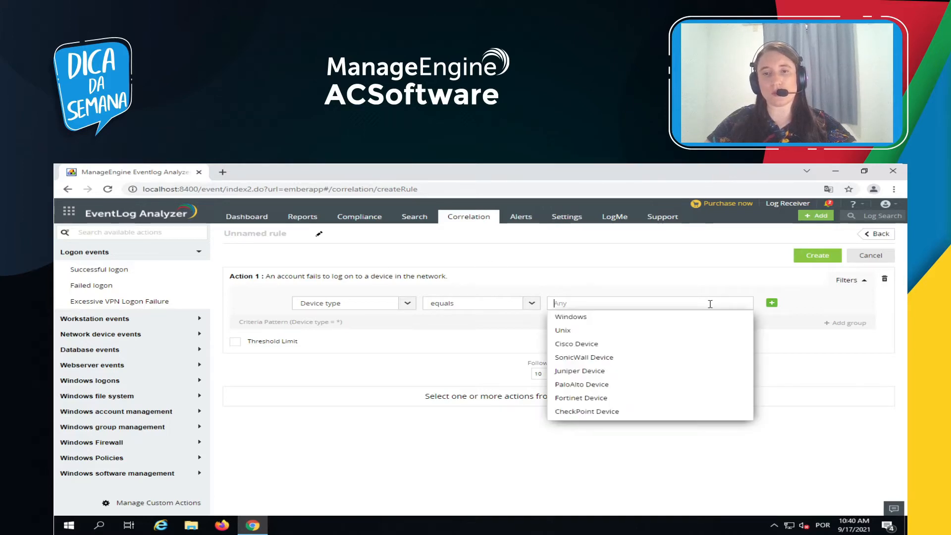
pyautogui.click(594, 319)
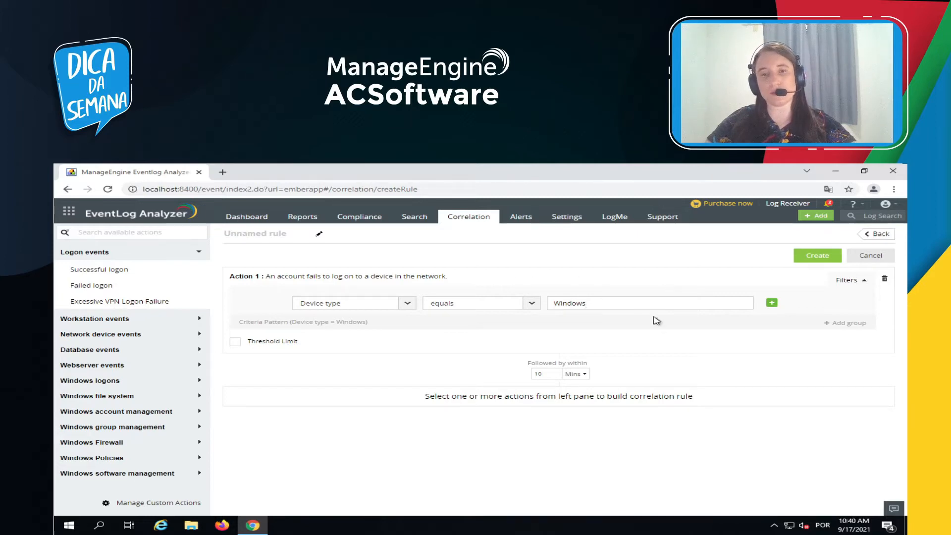
# - Enable the action's threshold limit and set it to 30 occurrences within 5 minutes
pyautogui.click(236, 342)
pyautogui.click(236, 342)
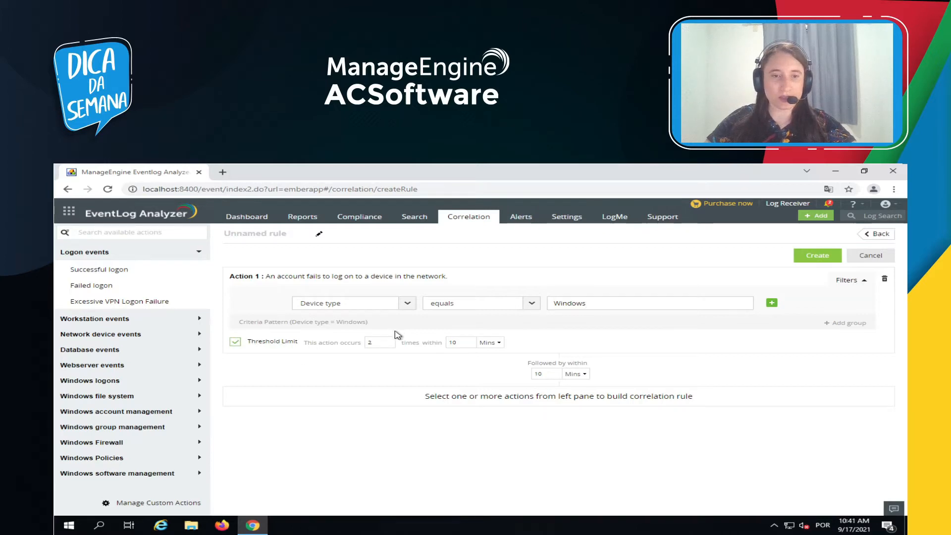
pyautogui.doubleClick(372, 342)
pyautogui.write('30')
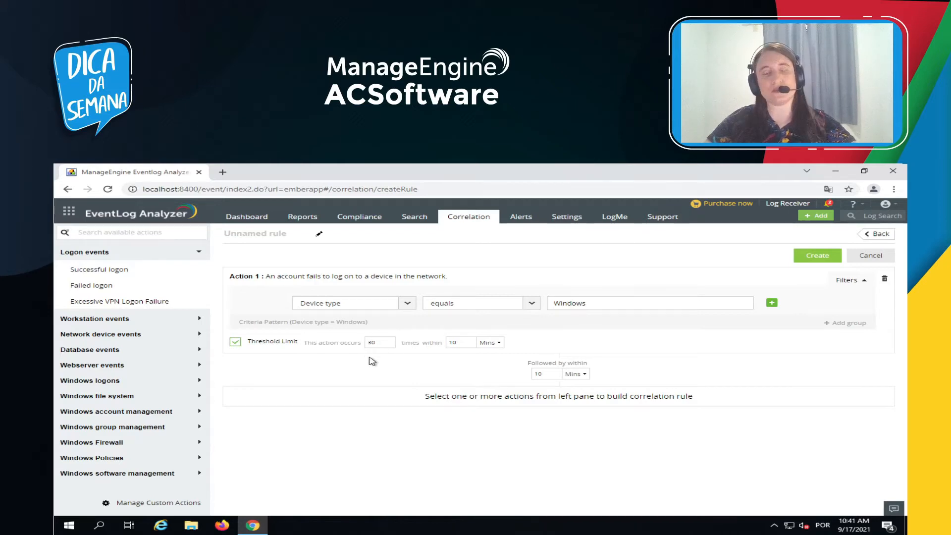
pyautogui.doubleClick(446, 341)
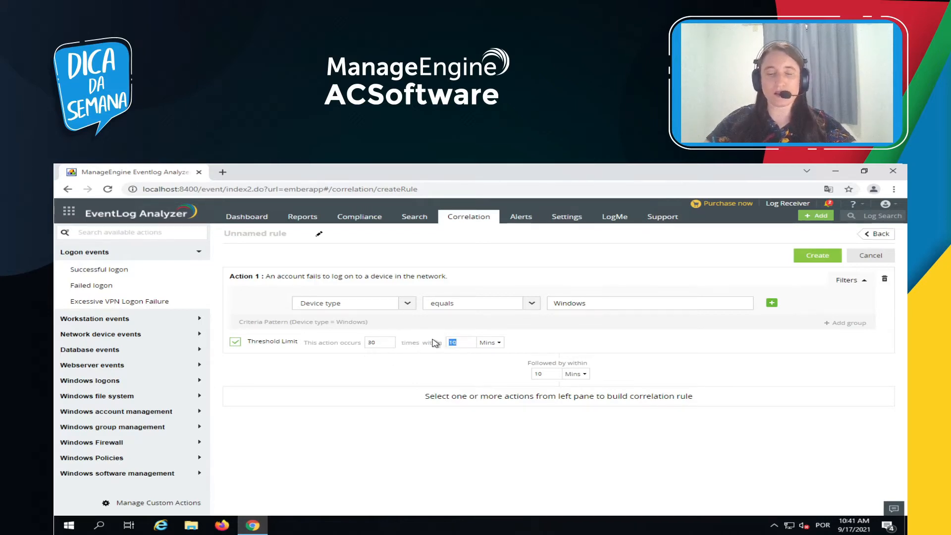
pyautogui.write('5')
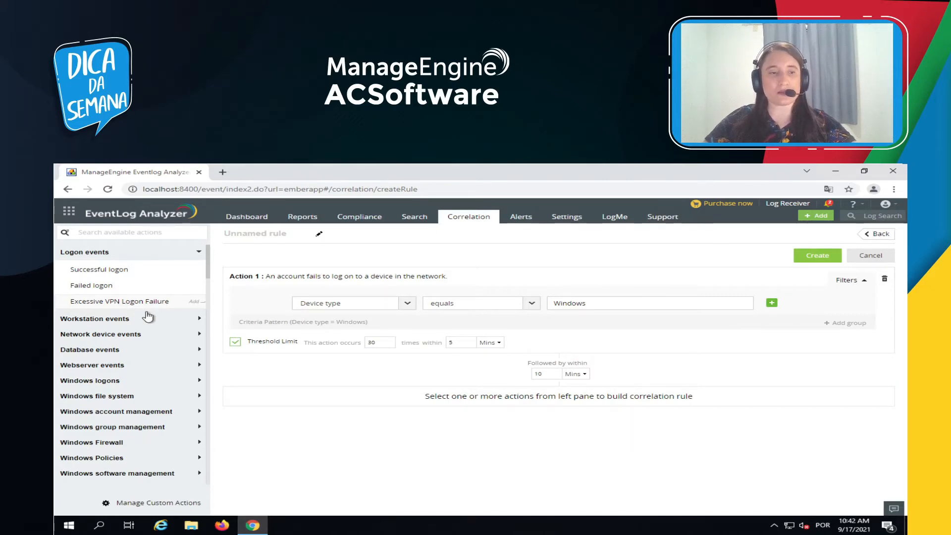
# - Browse the available actions under Workstation events, Database events and Webserver events
pyautogui.click(187, 321)
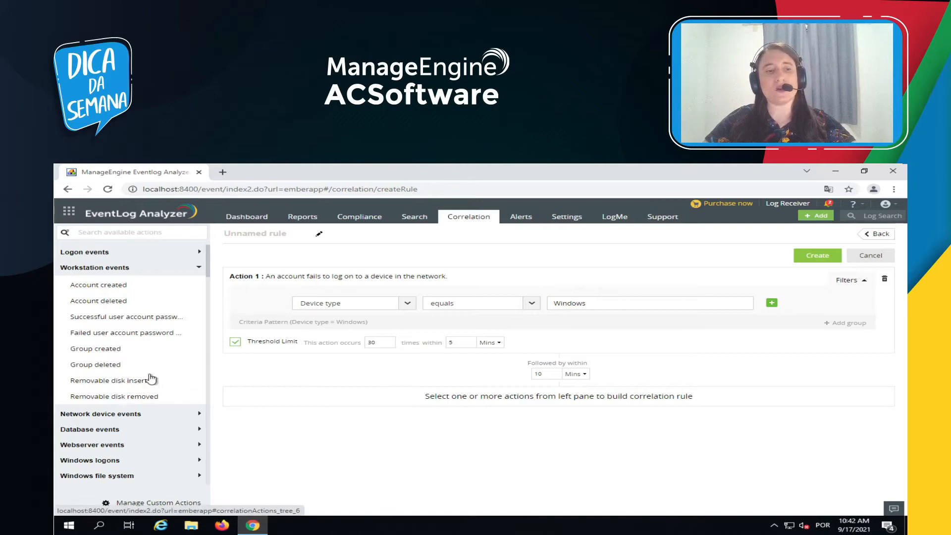
pyautogui.click(190, 428)
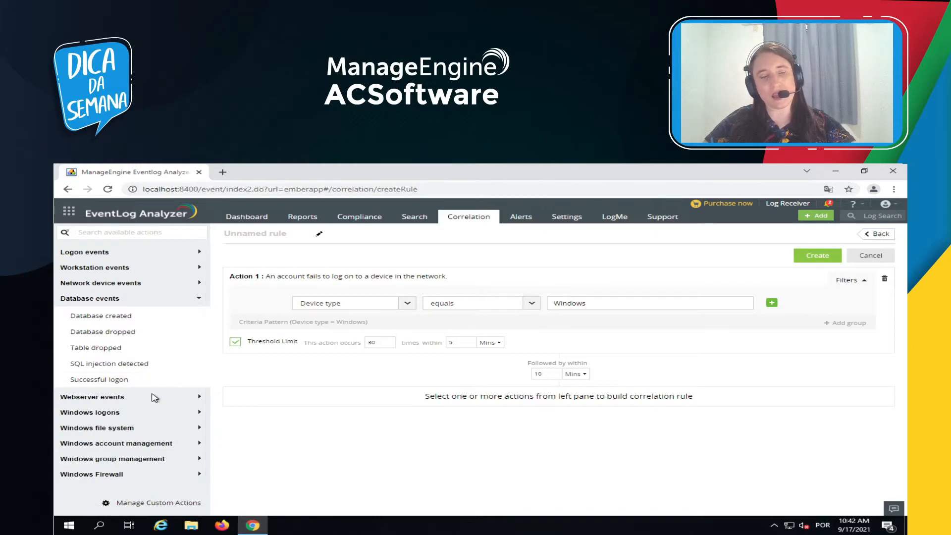
pyautogui.click(179, 399)
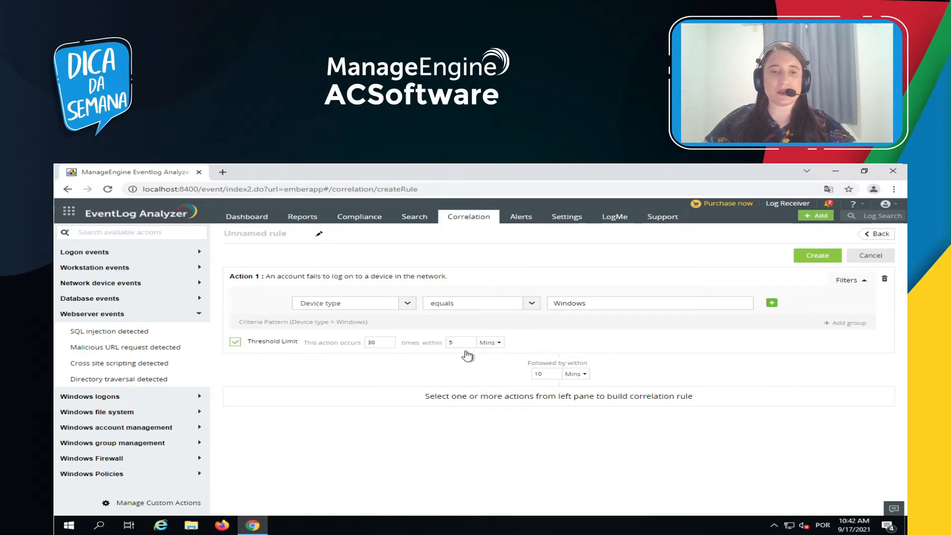
# - Name the correlation rule "Dica" and create it
pyautogui.click(273, 233)
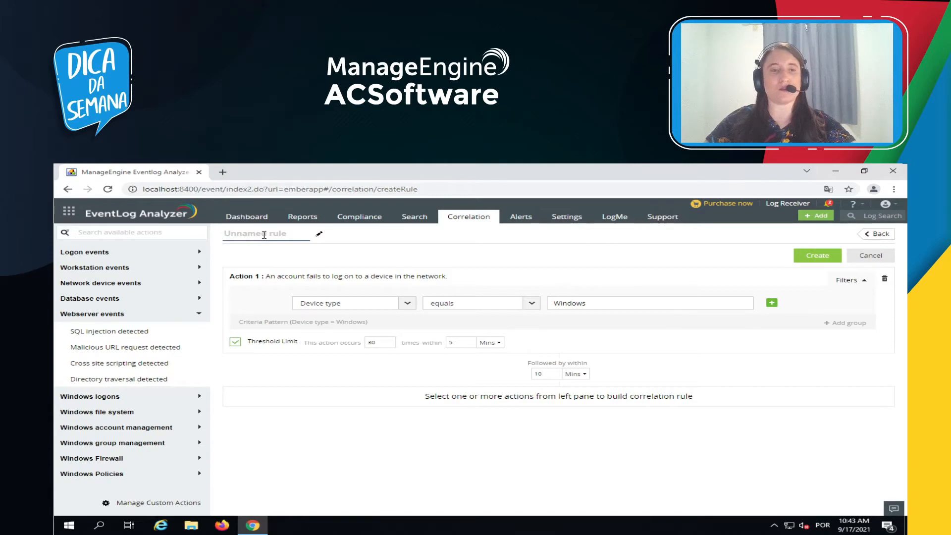
pyautogui.write('Dica')
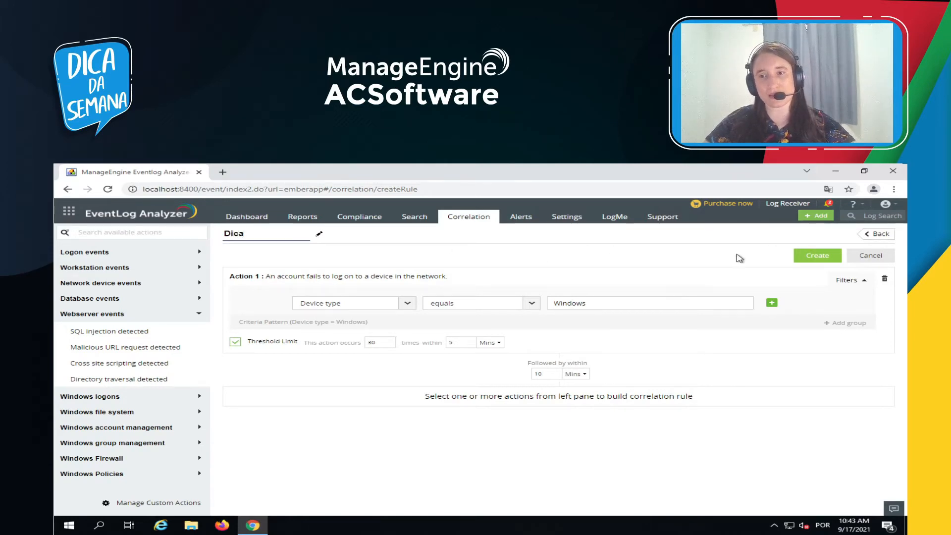
pyautogui.click(816, 257)
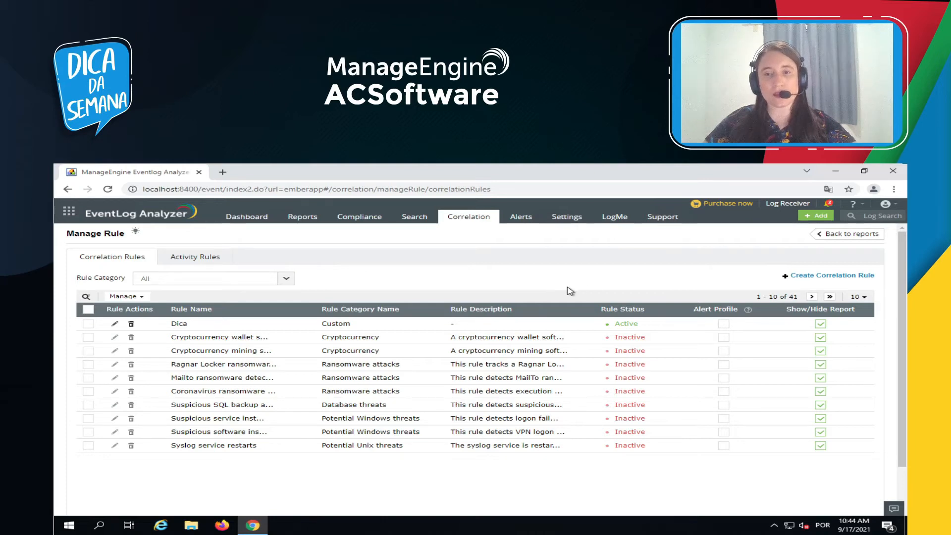
# - Enable the alert profile for the Dica rule and open that profile's configuration
pyautogui.click(723, 324)
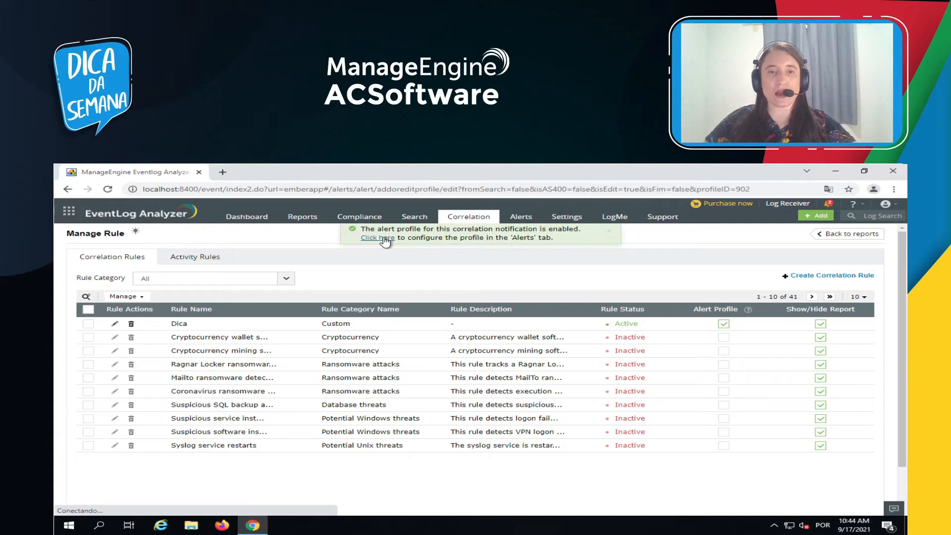
pyautogui.click(384, 239)
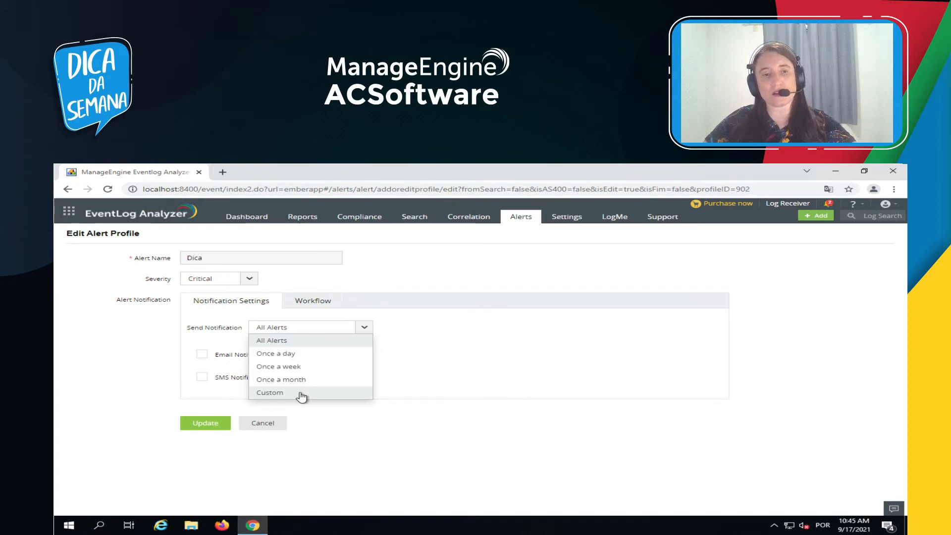
# - Inspect what the email and SMS notification options of the alert profile require, leaving both disabled
pyautogui.click(569, 357)
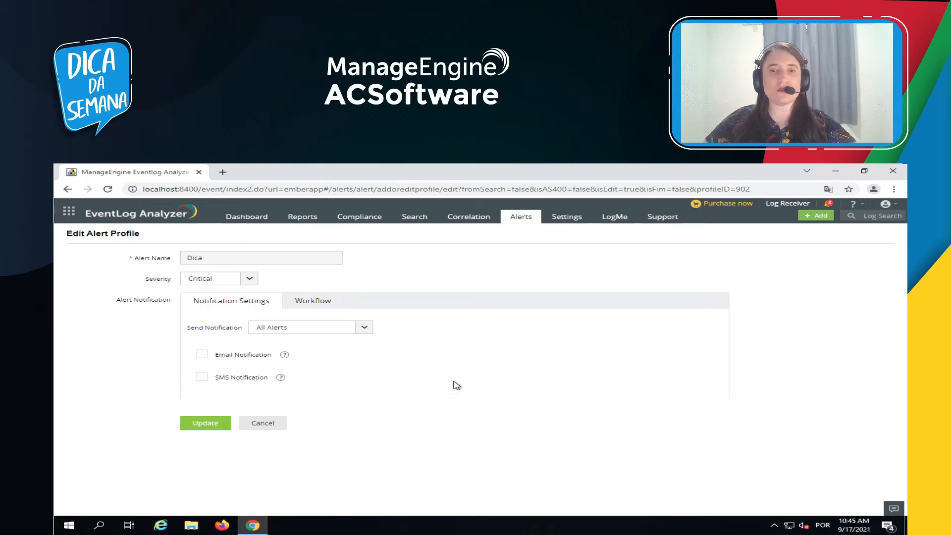
pyautogui.click(202, 355)
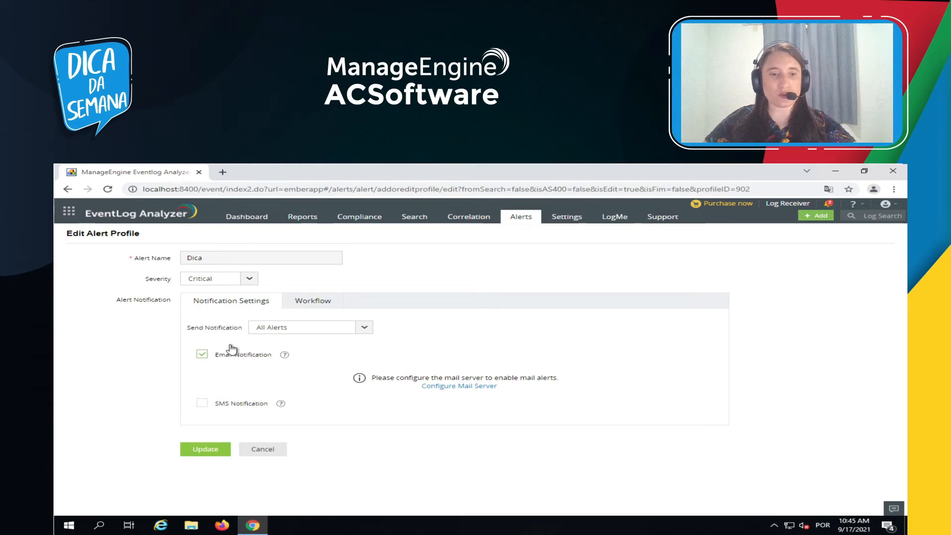
pyautogui.click(202, 355)
pyautogui.click(202, 377)
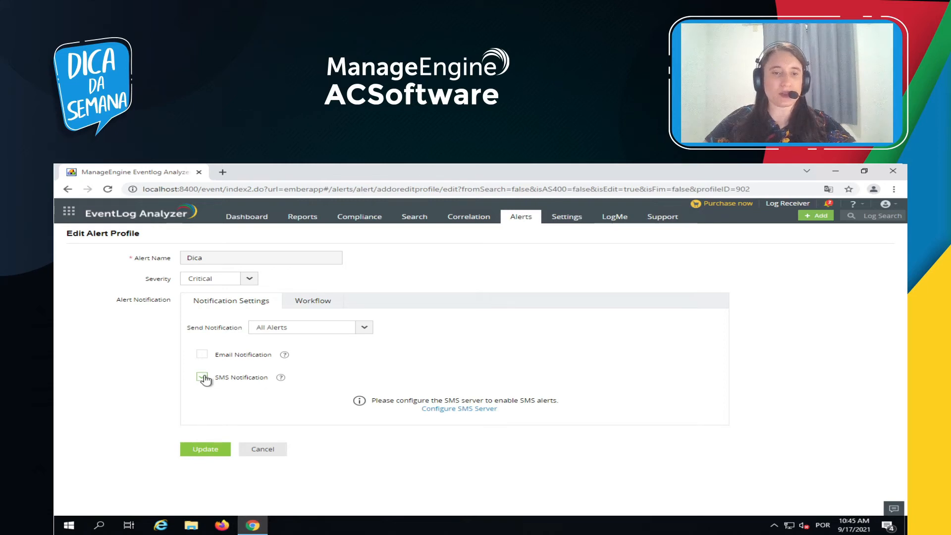
pyautogui.click(202, 376)
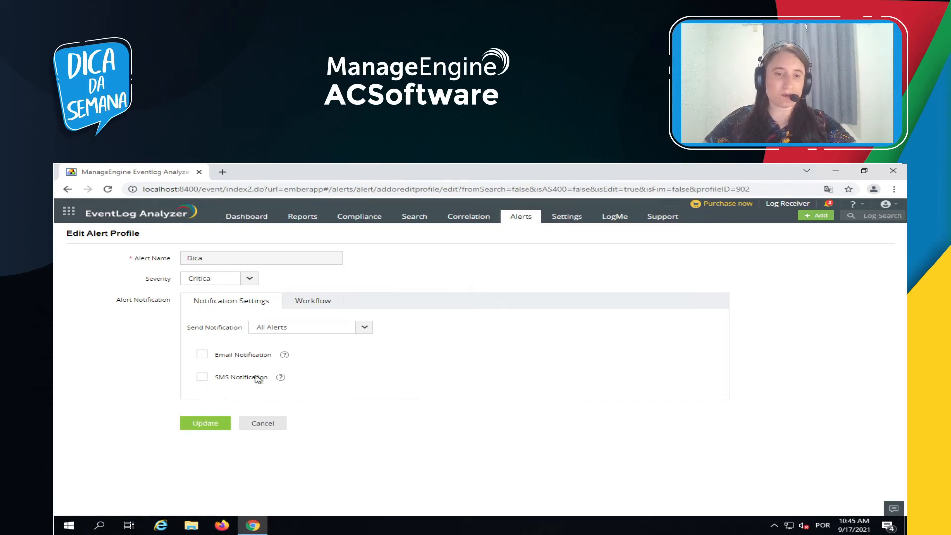
# - Enable a workflow for the Dica alert profile and select Log Off and Disable User
pyautogui.click(319, 302)
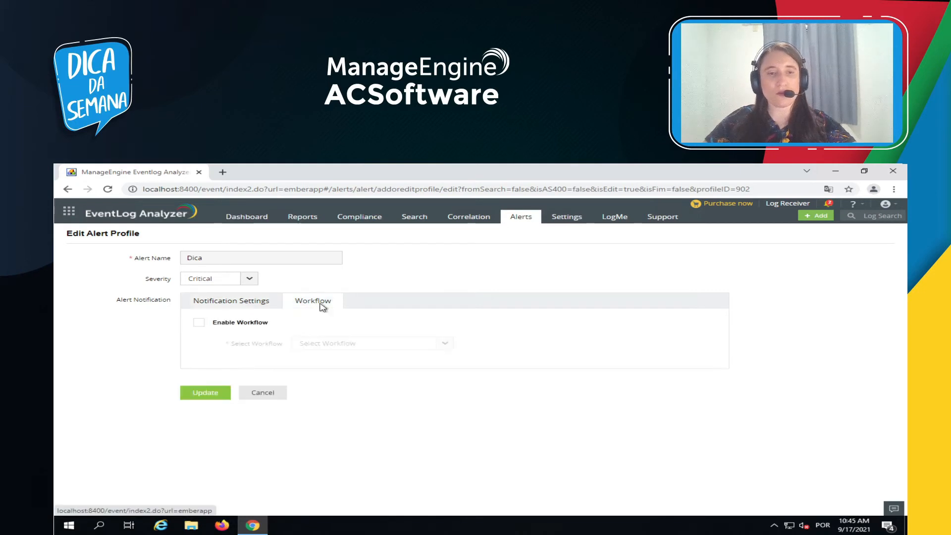
pyautogui.click(198, 328)
pyautogui.click(449, 345)
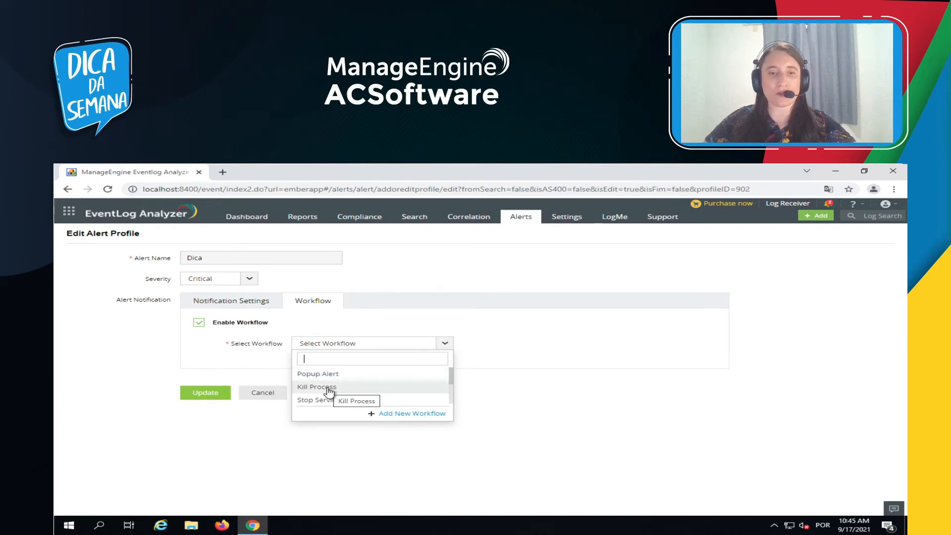
pyautogui.scroll(-1, 339, 398)
pyautogui.scroll(-2, 341, 399)
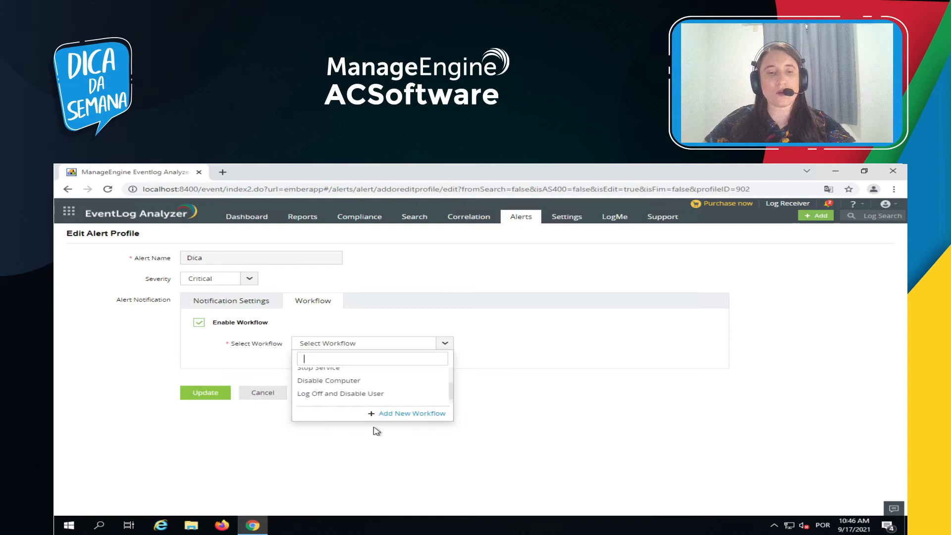
pyautogui.click(343, 396)
pyautogui.click(445, 343)
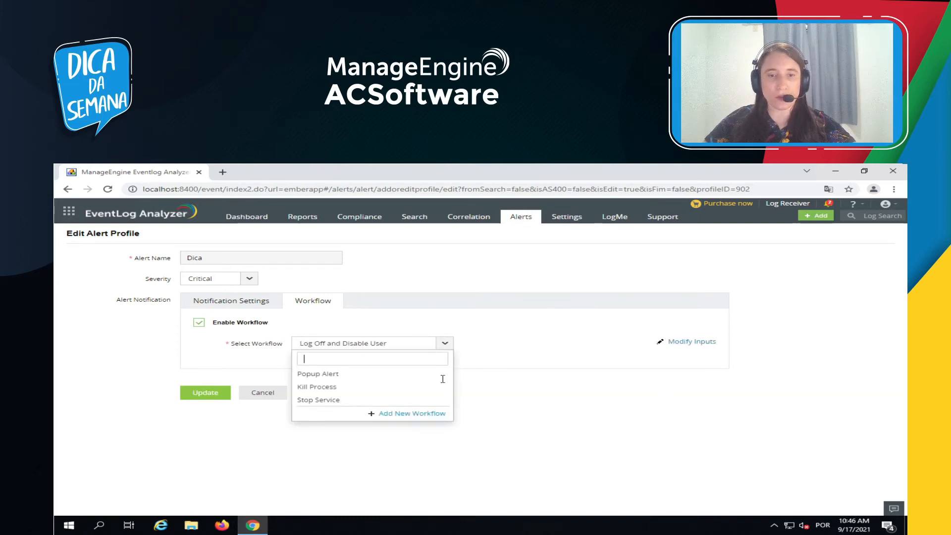
pyautogui.click(425, 415)
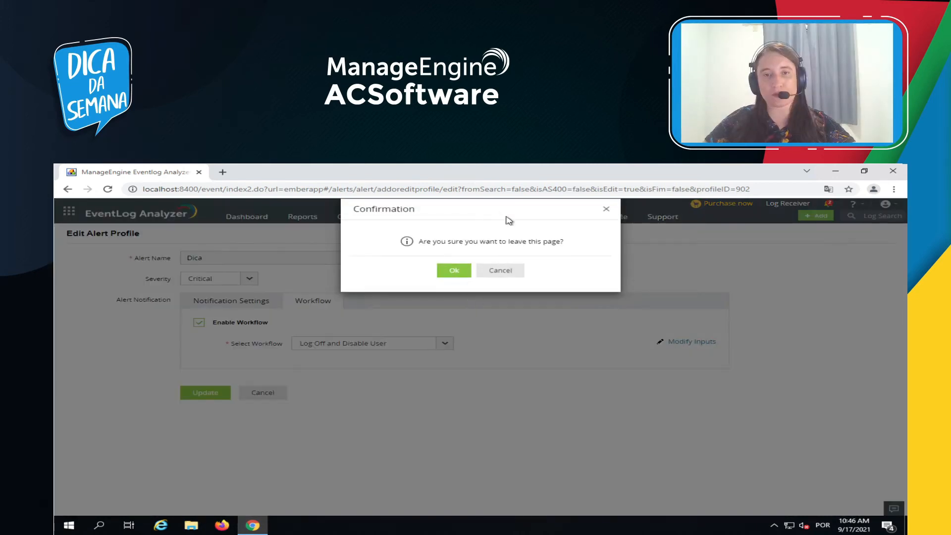
pyautogui.click(500, 270)
# - Save the updated alert profile and look for Dica by alert name among the correlation alert profiles
pyautogui.click(198, 395)
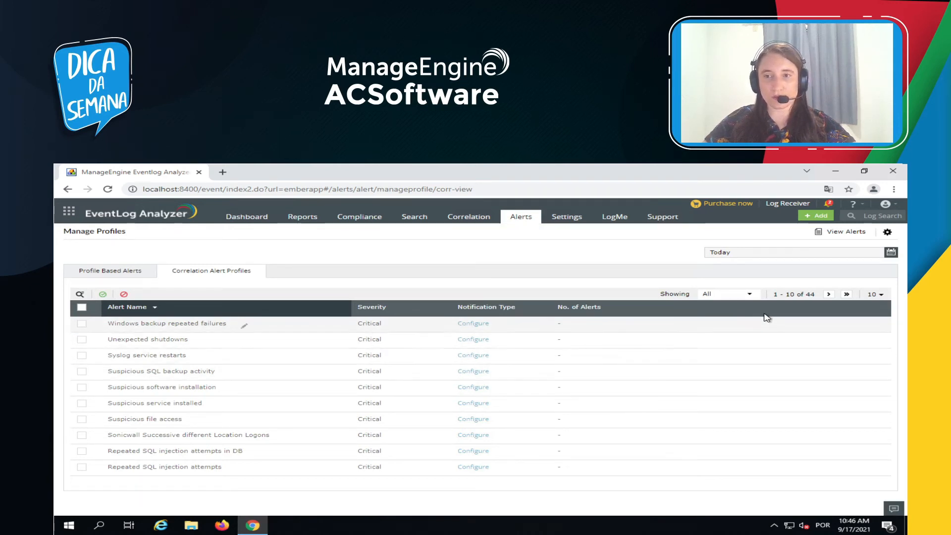
pyautogui.click(79, 293)
pyautogui.click(230, 294)
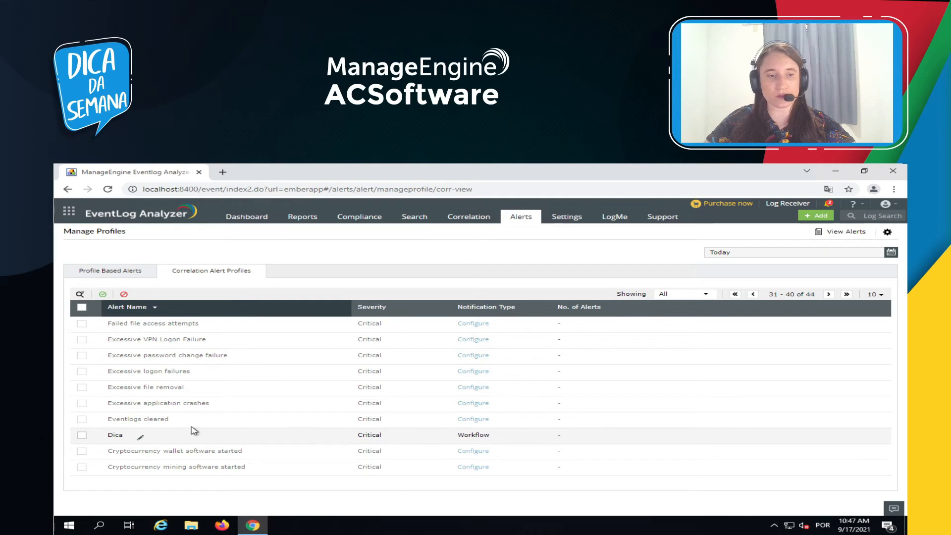
# - Reopen the Dica alert profile's workflow settings, leave them to manage workflows, and start a new blank workflow
pyautogui.click(140, 440)
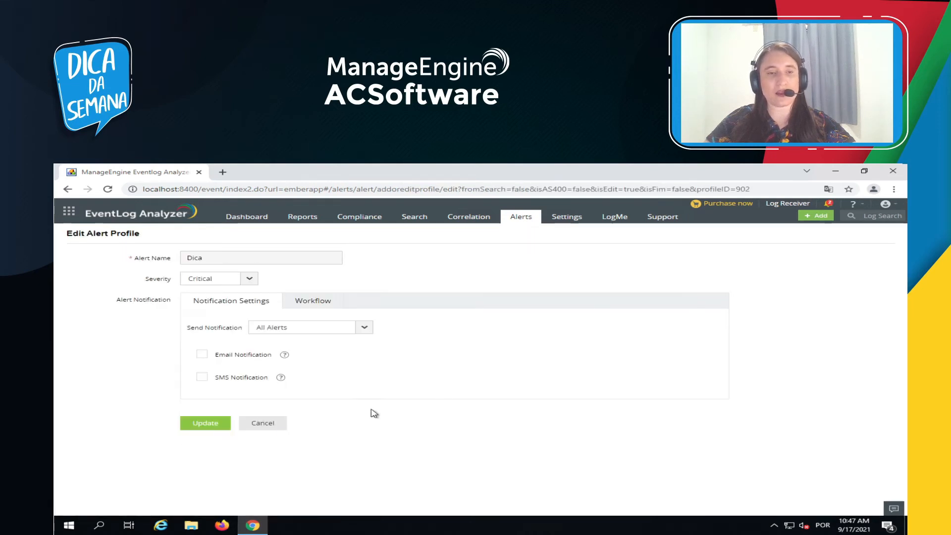
pyautogui.click(329, 304)
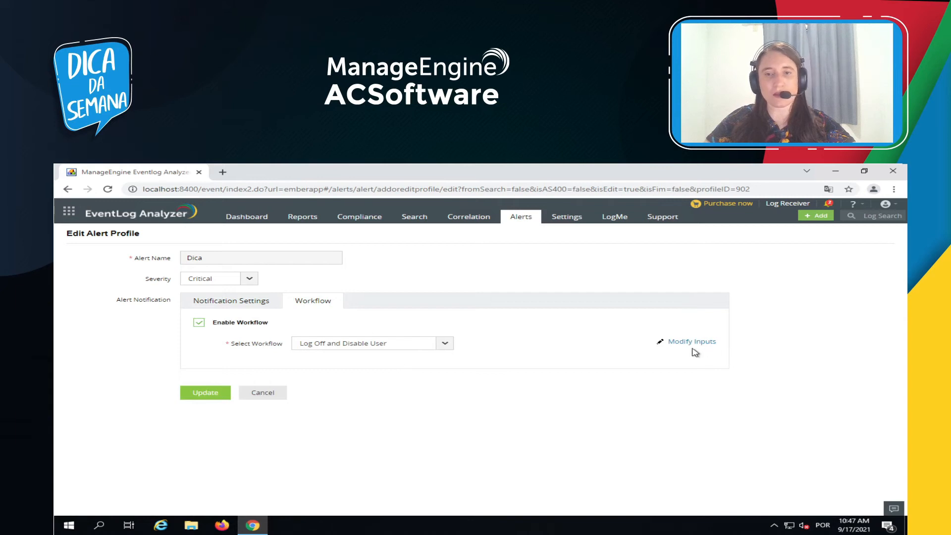
pyautogui.click(444, 345)
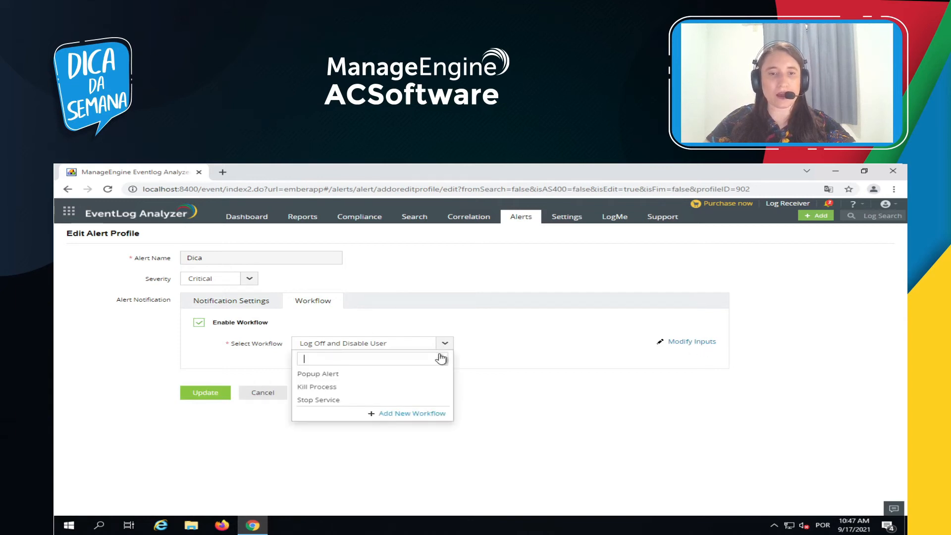
pyautogui.click(412, 413)
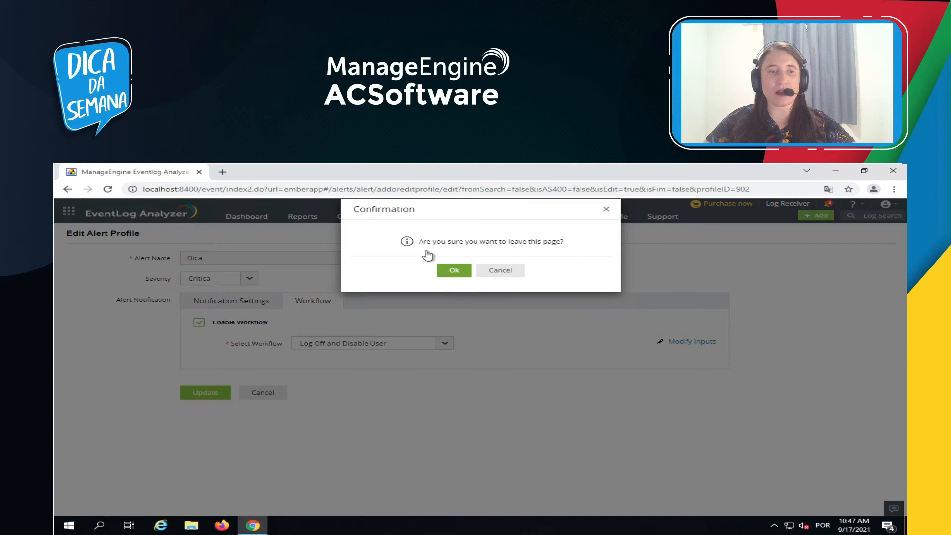
pyautogui.click(442, 269)
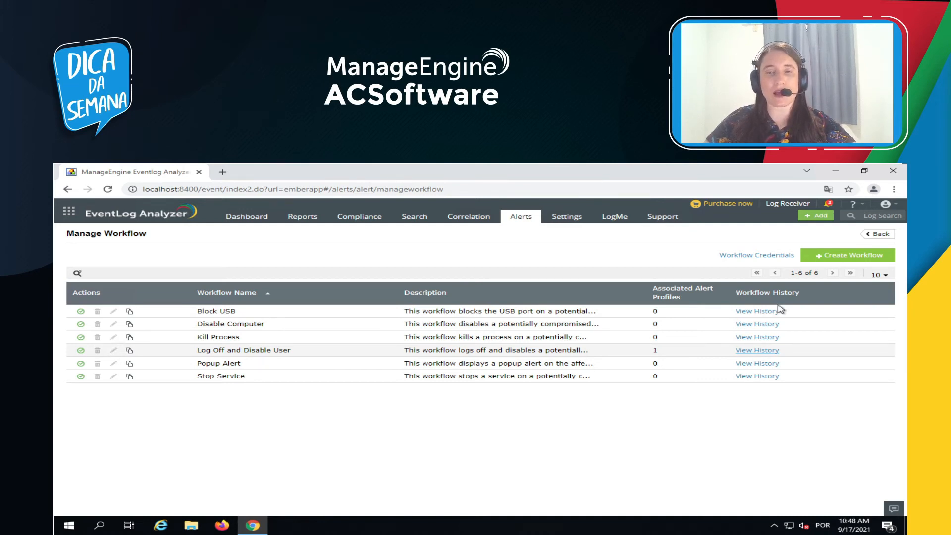
pyautogui.click(838, 260)
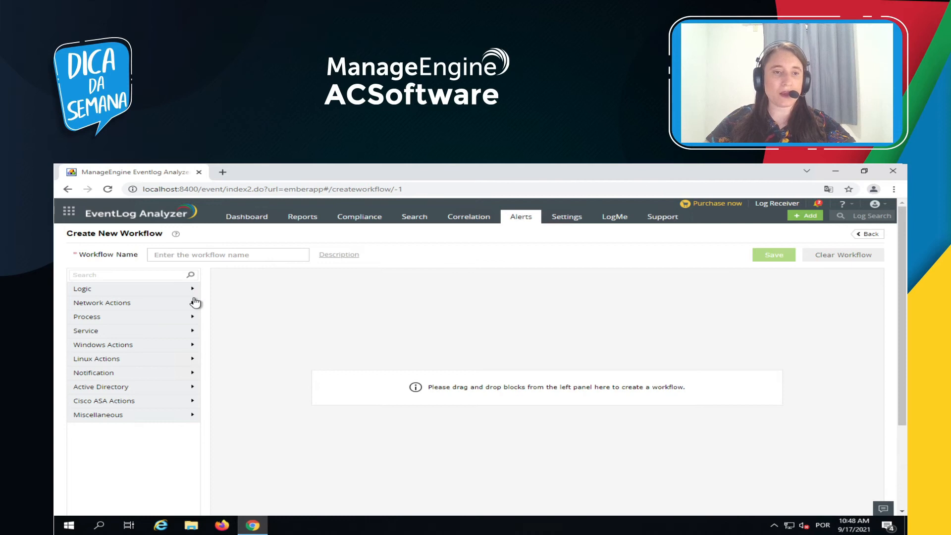
# - Examine the workflow blocks offered for Network Actions, Process, Service and Windows Actions
pyautogui.click(193, 302)
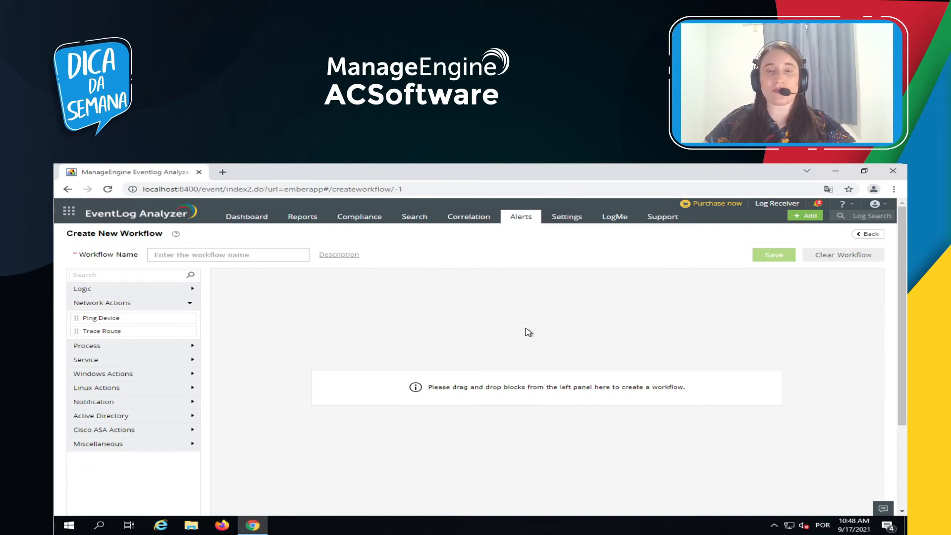
pyautogui.click(189, 303)
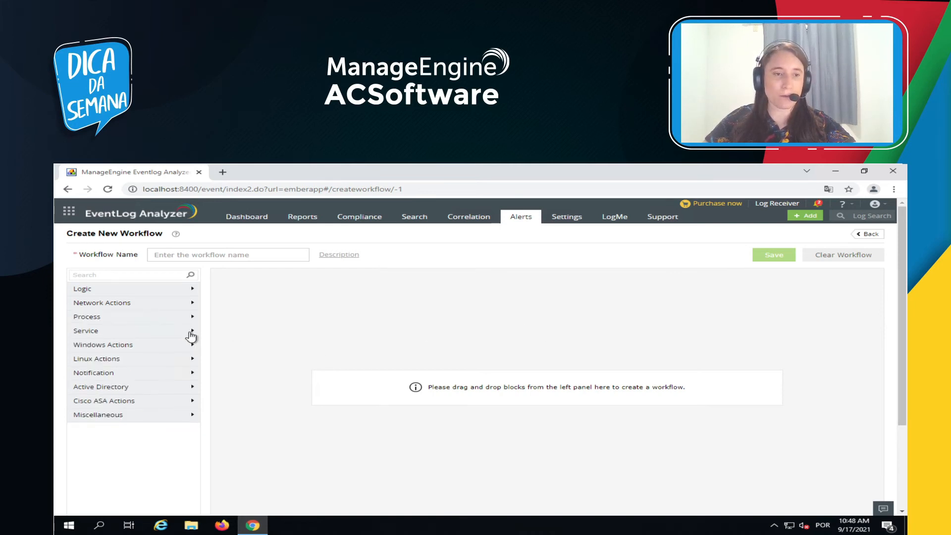
pyautogui.click(189, 318)
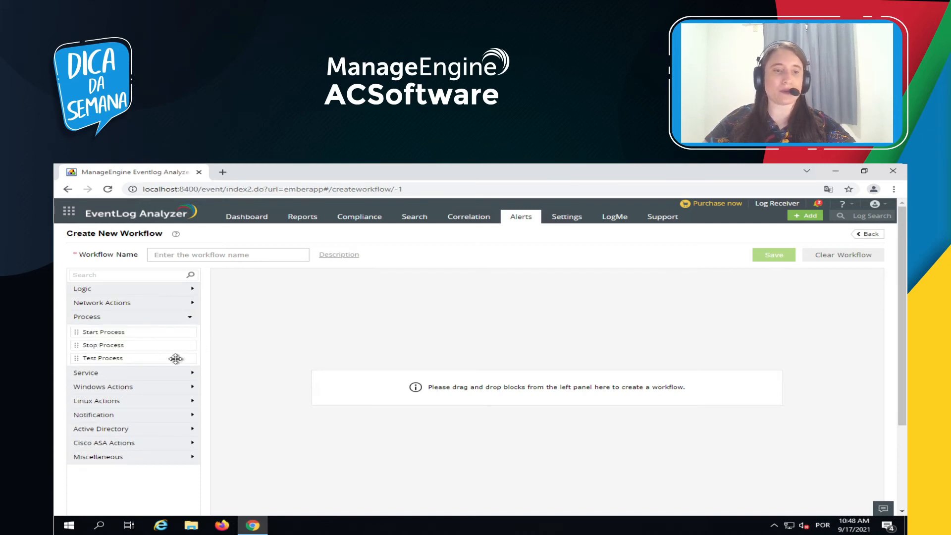
pyautogui.click(197, 374)
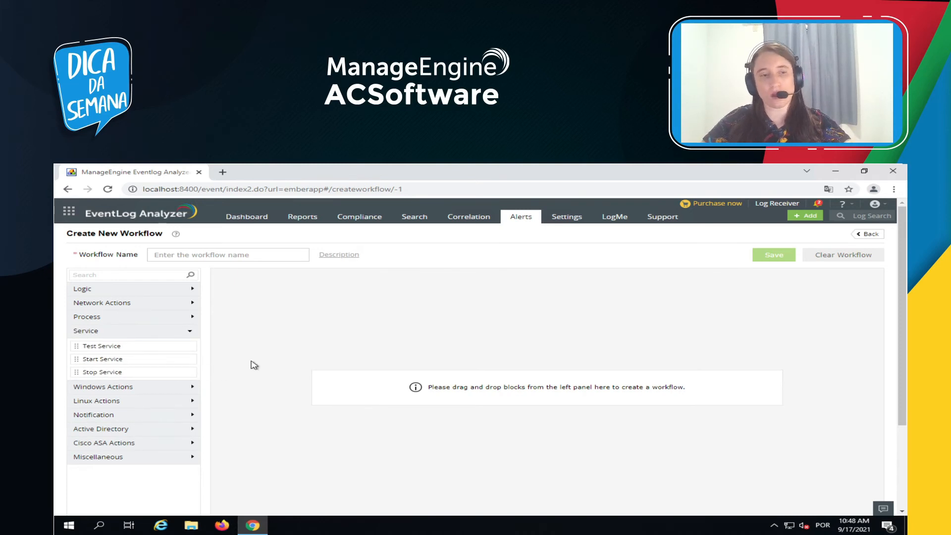
pyautogui.click(193, 387)
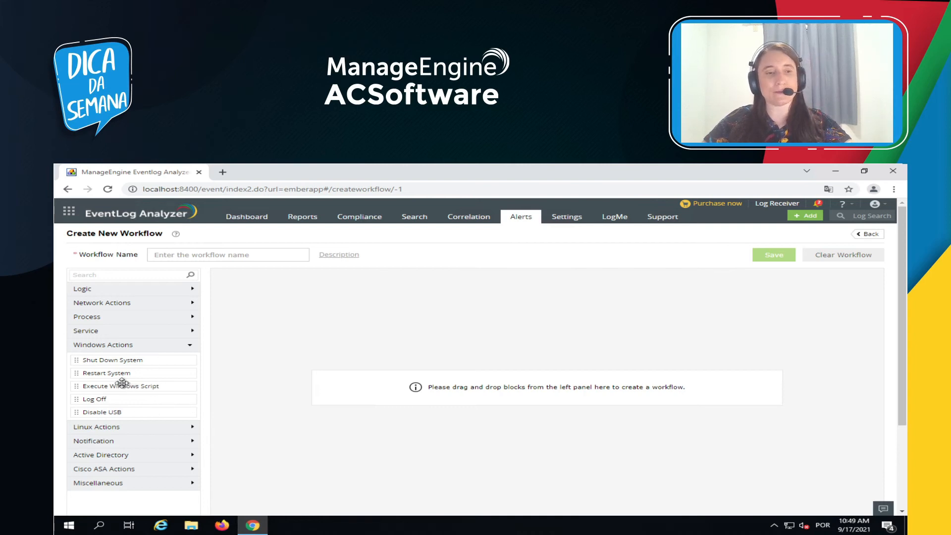
# - Add the Active Directory blocks Disable User and Disable Computer in sequence to the new workflow, keeping their default settings
pyautogui.click(194, 455)
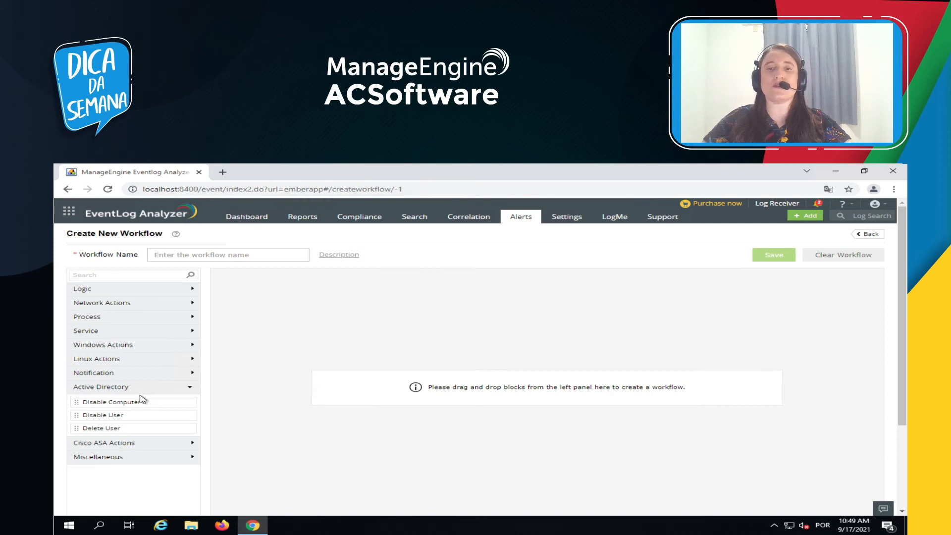
pyautogui.moveTo(127, 416); pyautogui.dragTo(497, 332)
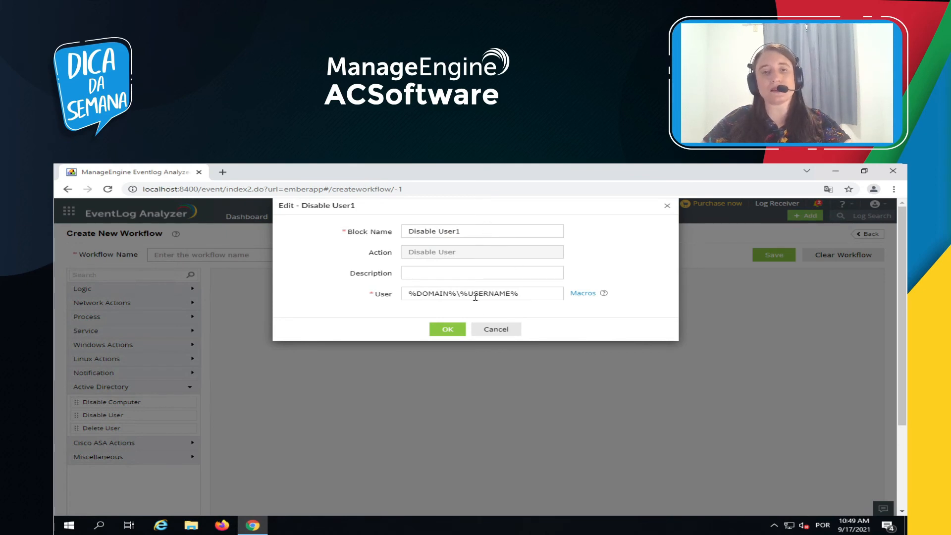
pyautogui.click(447, 329)
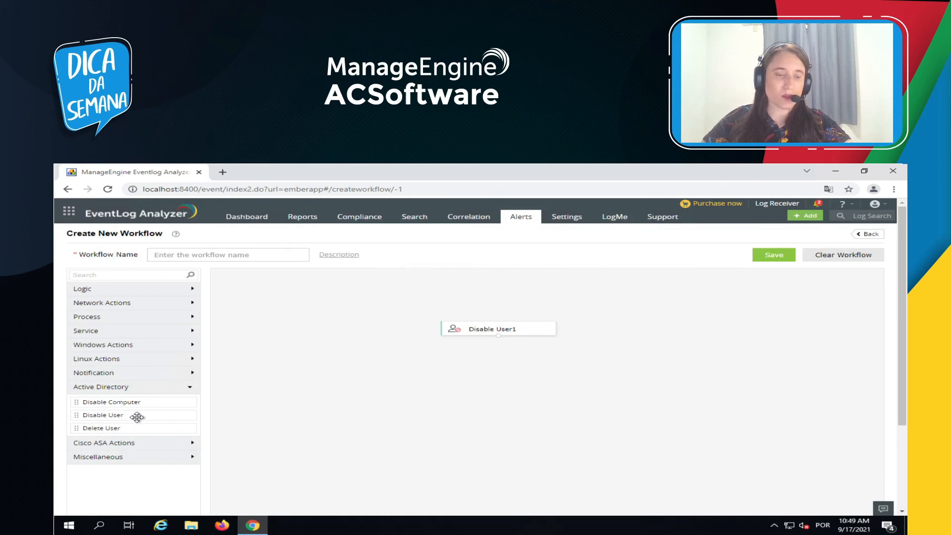
pyautogui.moveTo(145, 402); pyautogui.dragTo(531, 375)
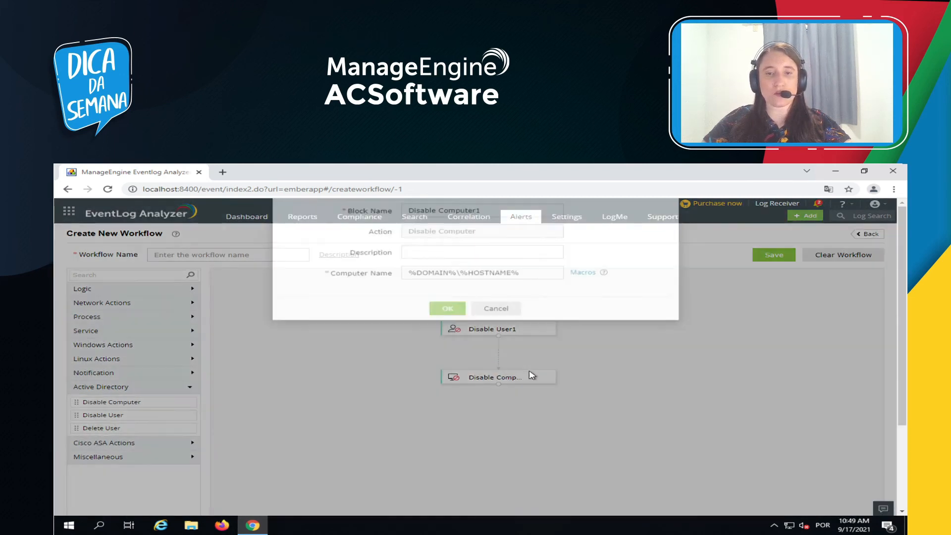
pyautogui.click(447, 329)
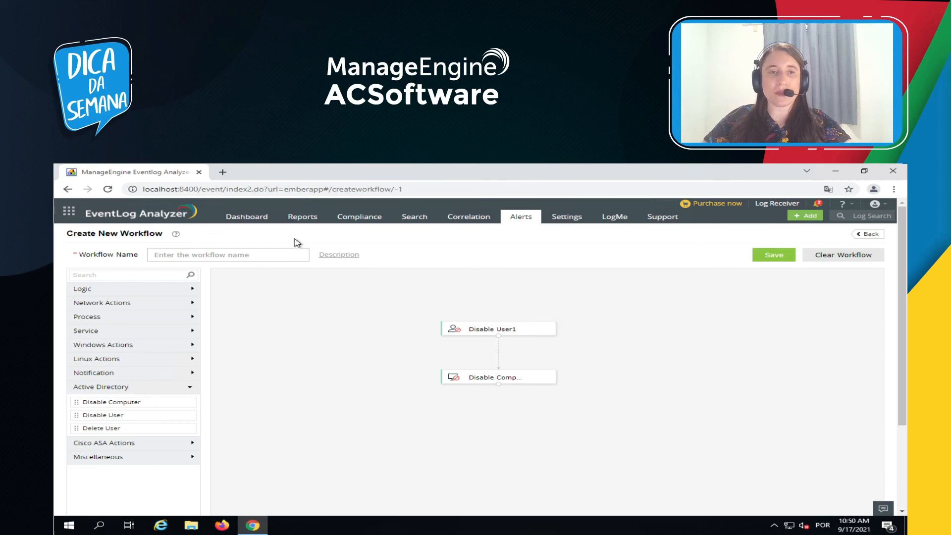
# - Leave the unsaved workflow, review the Events Overview dashboard, and view the recent correlation incidents
pyautogui.click(252, 219)
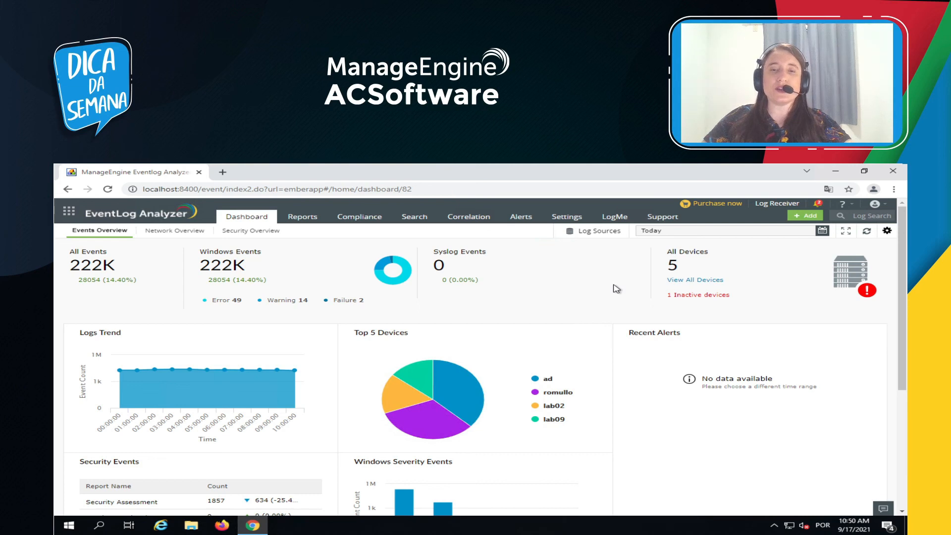
pyautogui.scroll(-2, 616, 289)
pyautogui.scroll(-2, 616, 288)
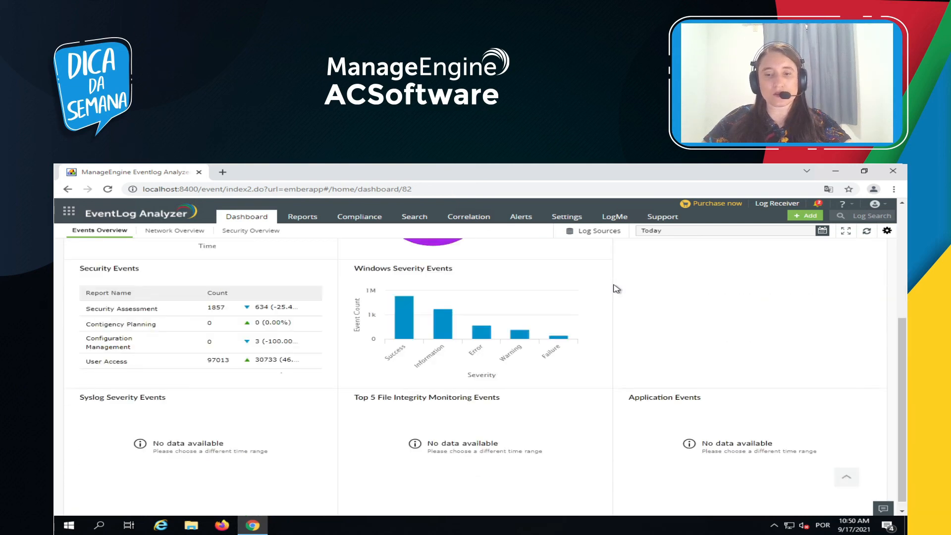
pyautogui.scroll(4, 616, 288)
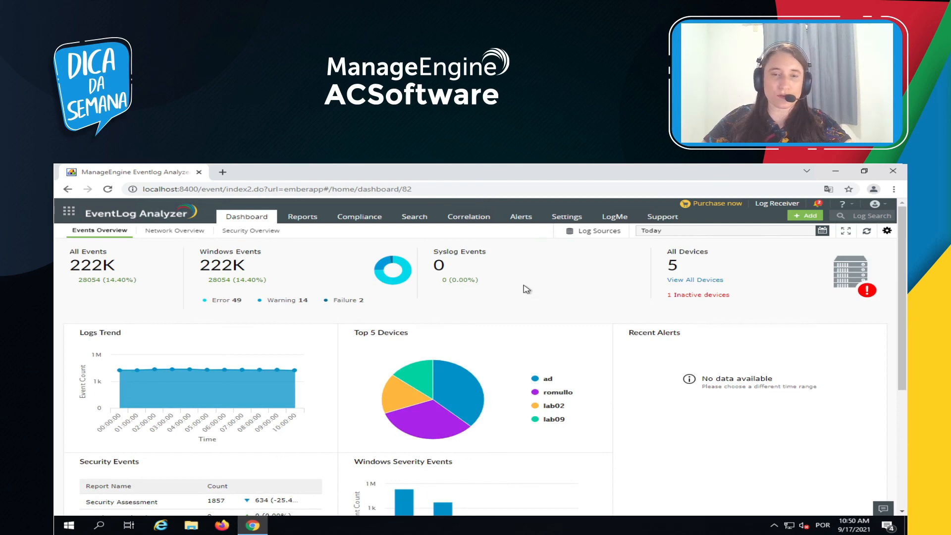
pyautogui.click(468, 221)
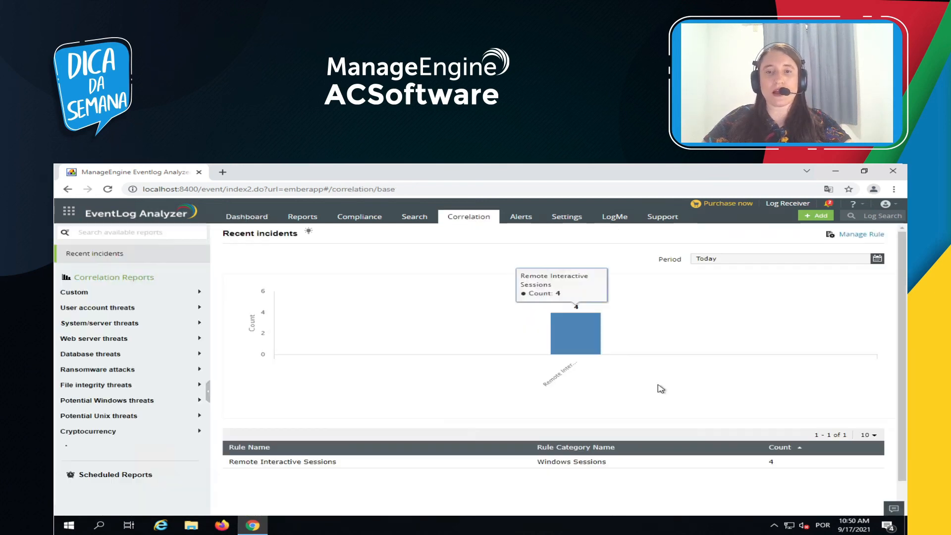